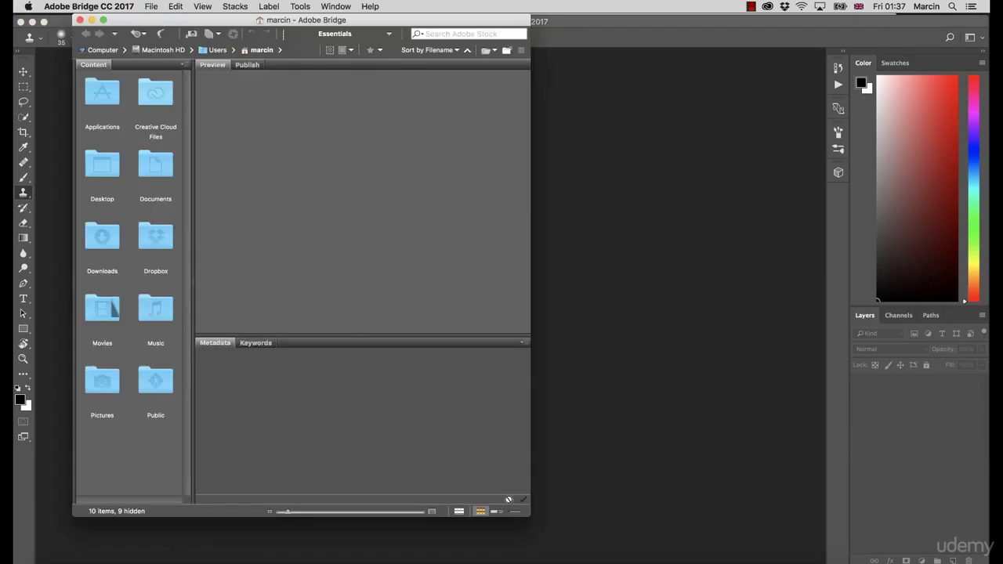
- In Bridge, go to Desktop > Course > Course Images > Processed and open 1 Portrait.tif in Photoshop
{"action": "double_click", "coordinate": [110, 176]}
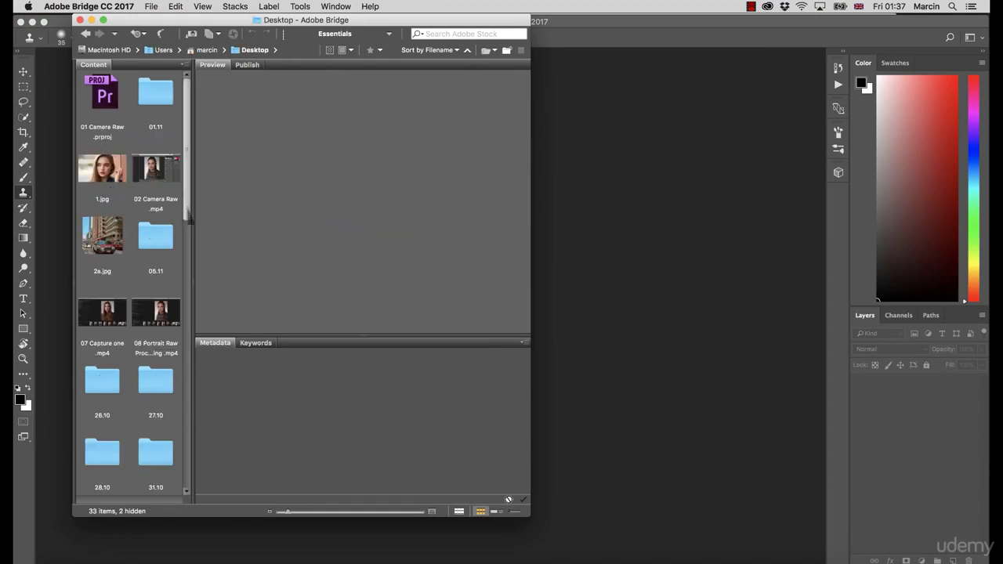
{"action": "left_click_drag", "start_coordinate": [183, 219], "coordinate": [182, 345]}
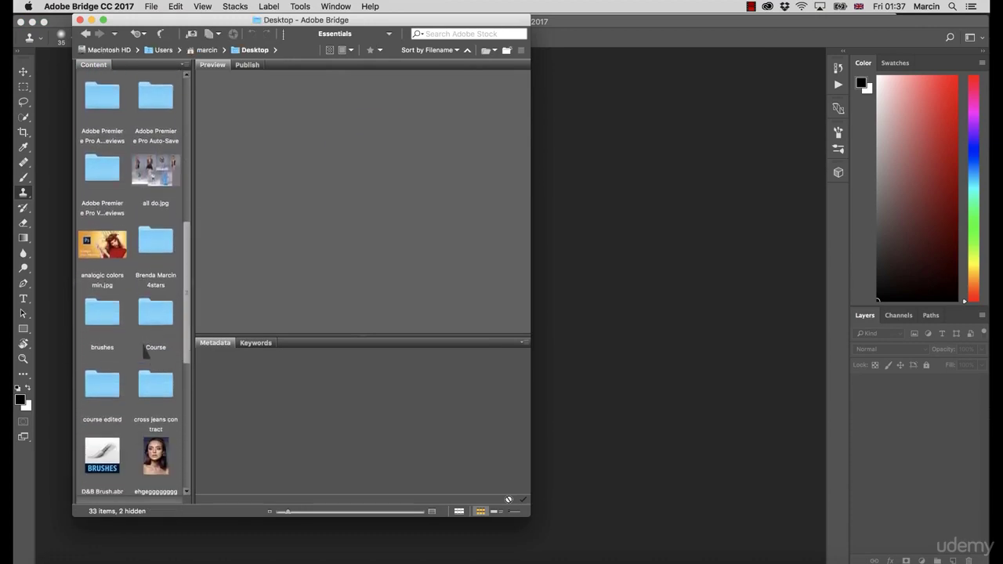
{"action": "double_click", "coordinate": [153, 333]}
{"action": "double_click", "coordinate": [157, 108]}
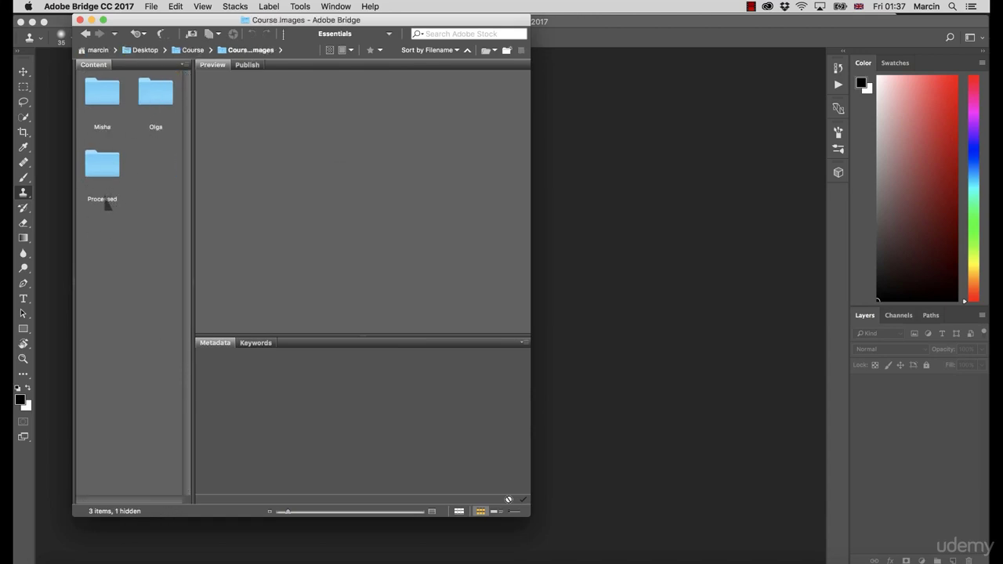
{"action": "left_click", "coordinate": [110, 176]}
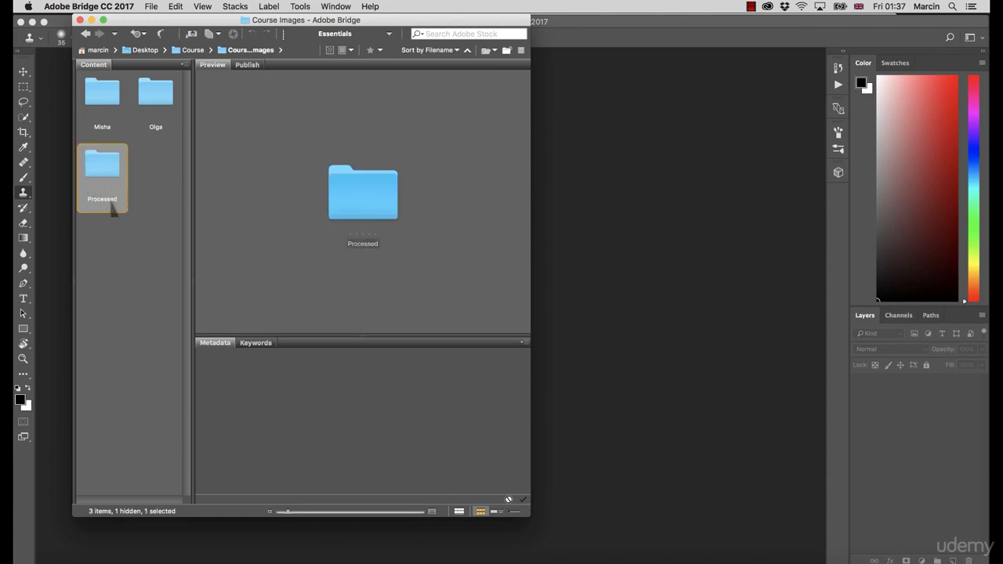
{"action": "double_click", "coordinate": [105, 176]}
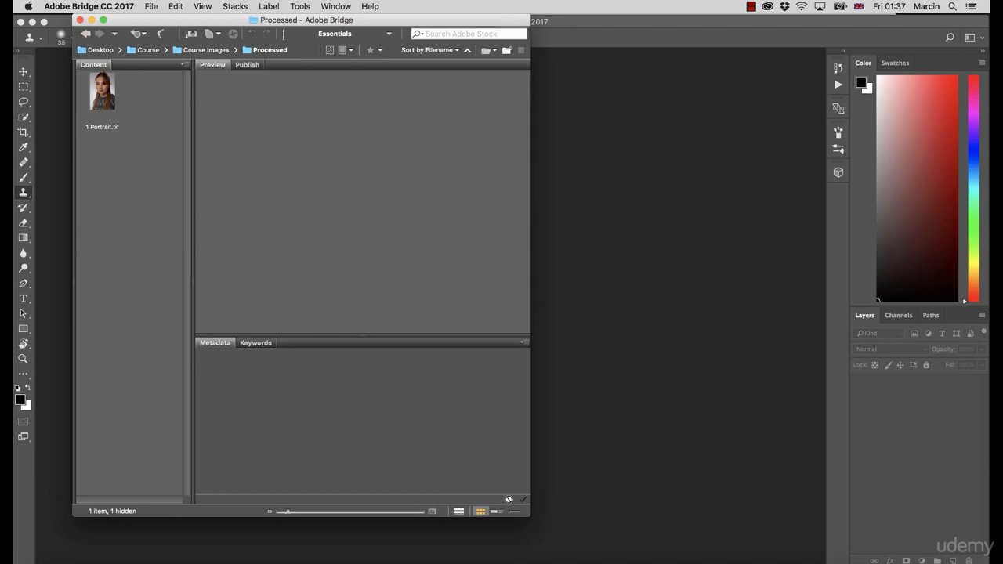
{"action": "left_click", "coordinate": [111, 106]}
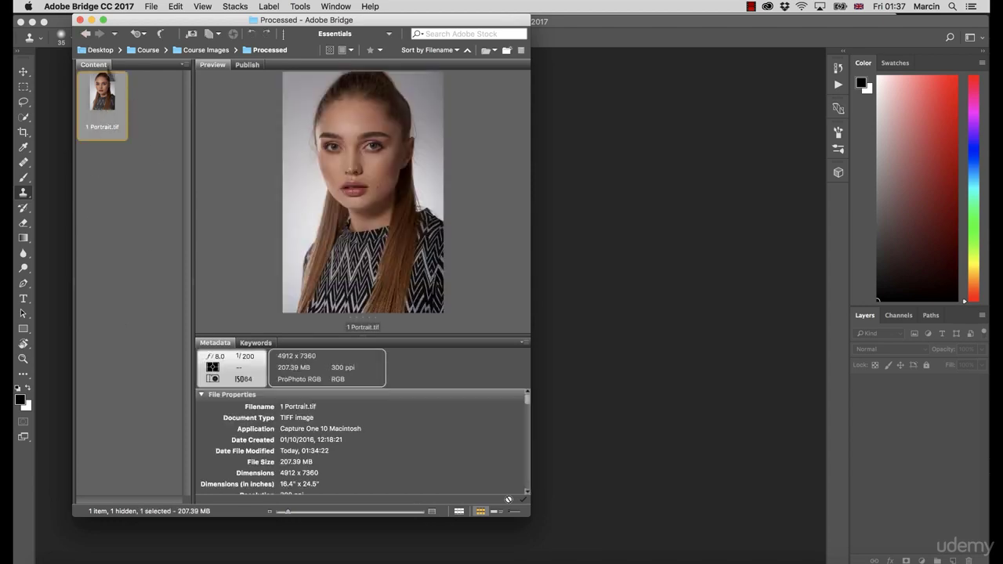
{"action": "double_click", "coordinate": [106, 108]}
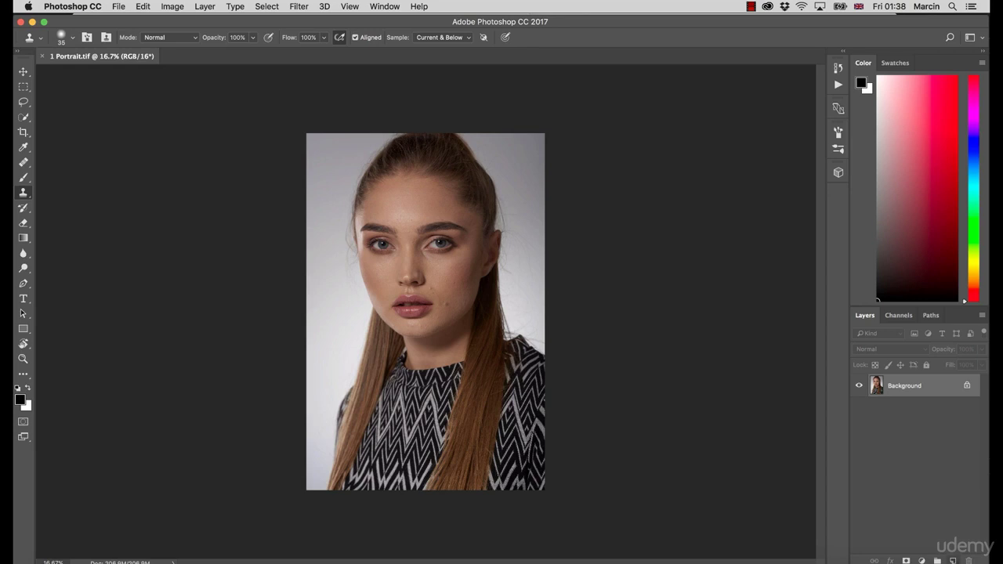
- Add a new empty layer above Background and rename it 'Help Layer'
{"action": "left_click", "coordinate": [953, 561]}
{"action": "double_click", "coordinate": [898, 386]}
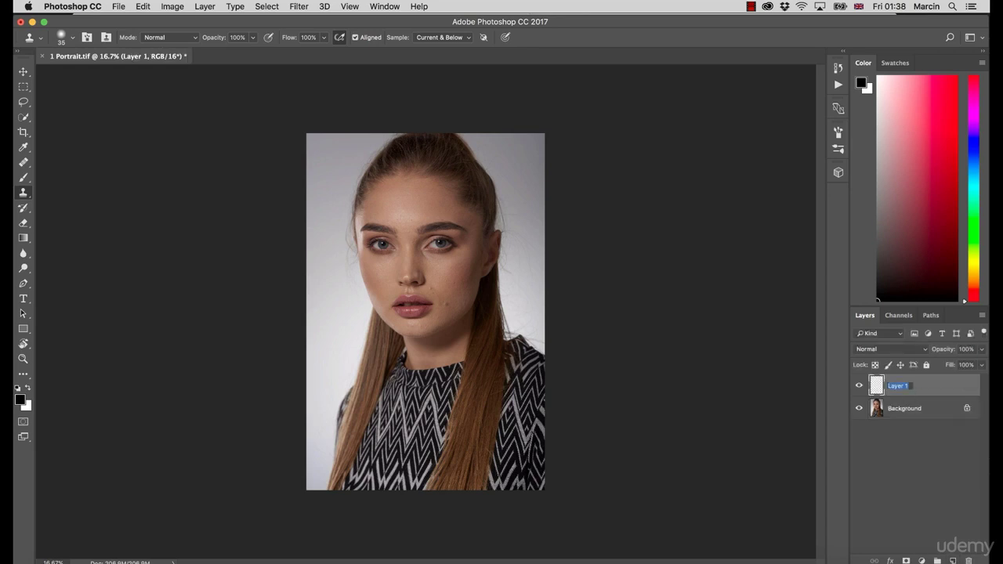
{"action": "type", "text": "Help Layer"}
{"action": "key", "text": "Return"}
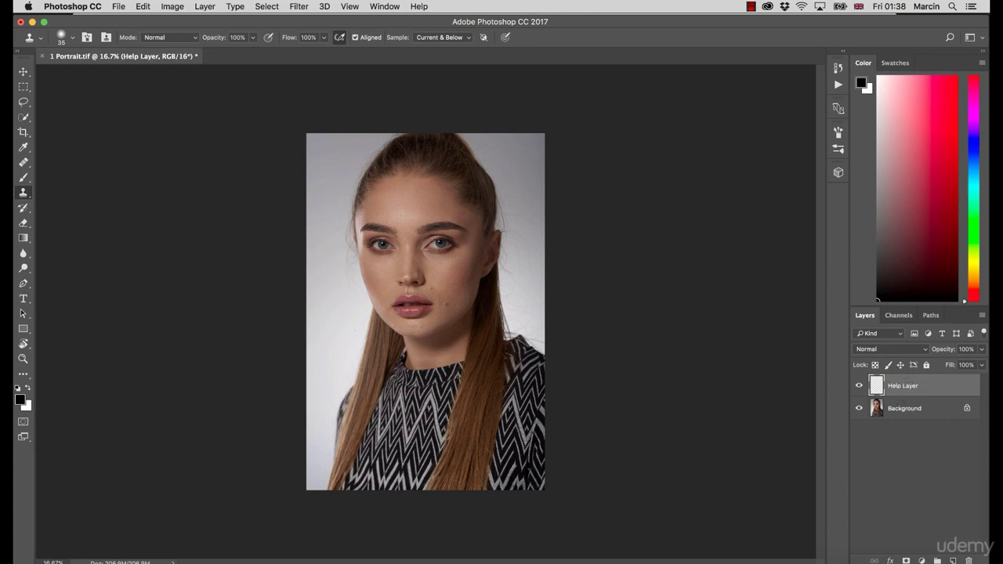
- Zoom and pan to a close-up of the face, from chin to forehead
{"action": "key", "text": "z"}
{"action": "left_click_drag", "start_coordinate": [455, 314], "coordinate": [490, 319]}
{"action": "key", "text": "s"}
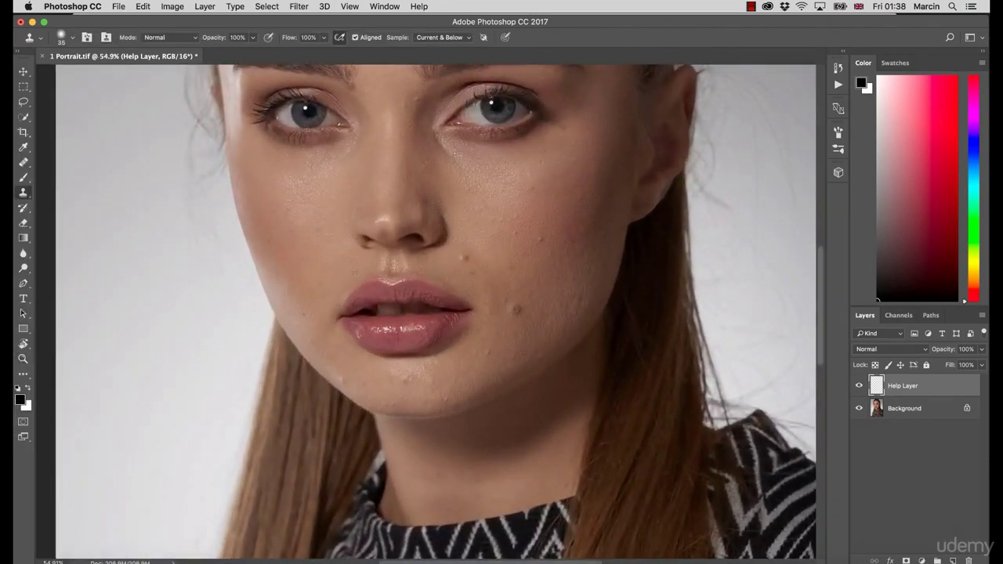
{"action": "mouse_move", "coordinate": [399, 253]}
{"action": "left_mouse_down"}
{"action": "mouse_move", "coordinate": [404, 342]}
{"action": "mouse_move", "coordinate": [391, 342]}
{"action": "left_mouse_up"}
{"action": "key", "text": "z"}
{"action": "key", "text": "s"}
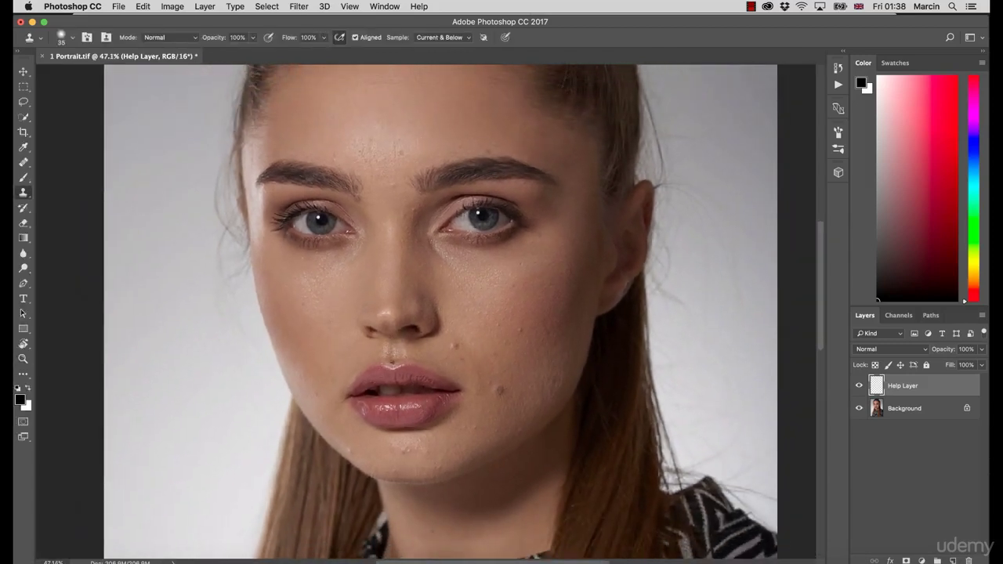
{"action": "left_click_drag", "start_coordinate": [401, 268], "coordinate": [401, 340]}
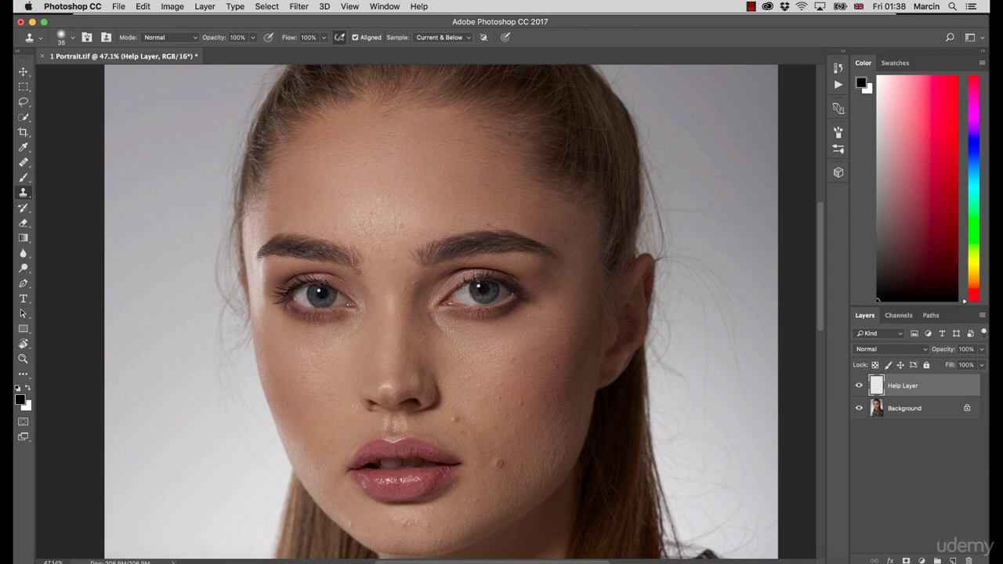
{"action": "left_click", "coordinate": [23, 177]}
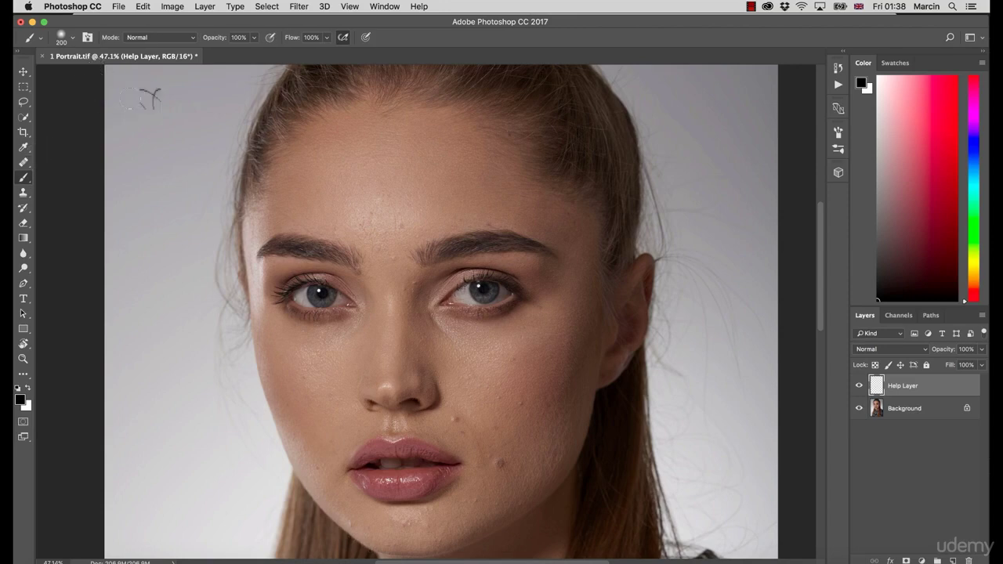
- Set the foreground to pure red (ff0000), shrink the brush to 40 px, and dot the blemish above the lip
{"action": "left_click", "coordinate": [20, 399]}
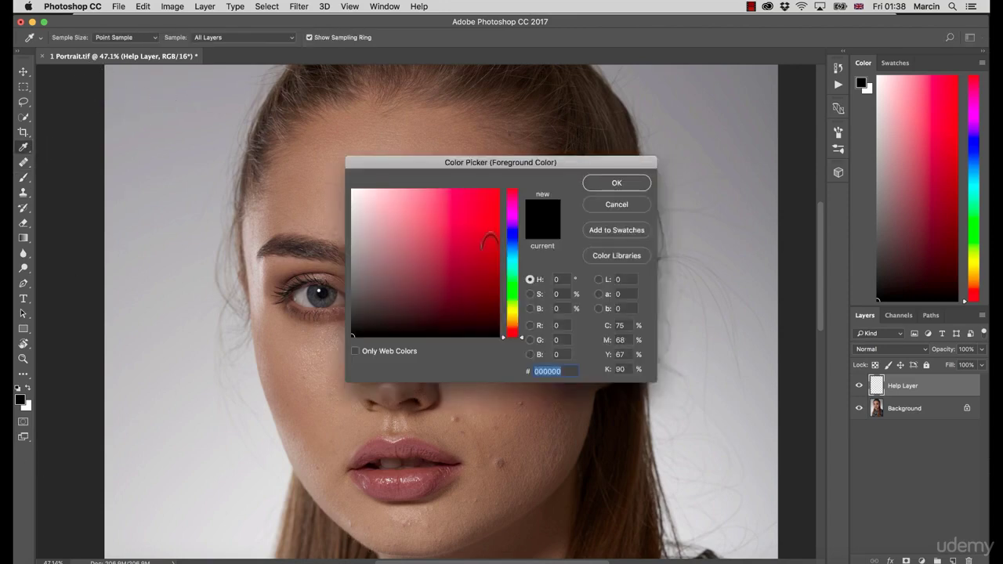
{"action": "left_click_drag", "start_coordinate": [486, 235], "coordinate": [526, 185]}
{"action": "left_click", "coordinate": [597, 185]}
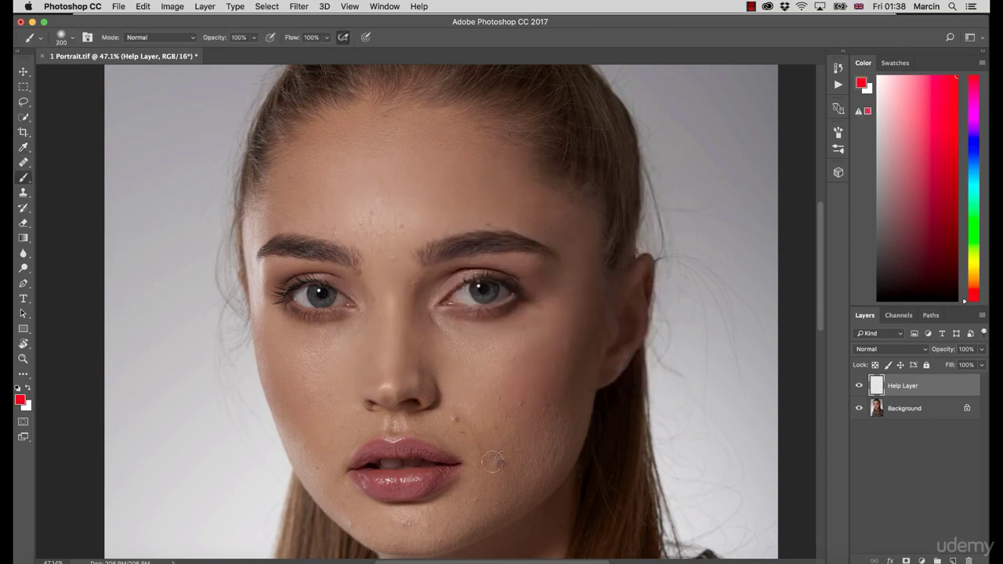
{"action": "key", "text": "bracketleft"}
{"action": "key", "text": "bracketleft"}
{"action": "key", "text": "bracketleft"}
{"action": "key", "text": "bracketleft"}
{"action": "left_click", "coordinate": [429, 426]}
{"action": "scroll", "coordinate": [257, 208], "scroll_direction": "up", "scroll_amount": 3}
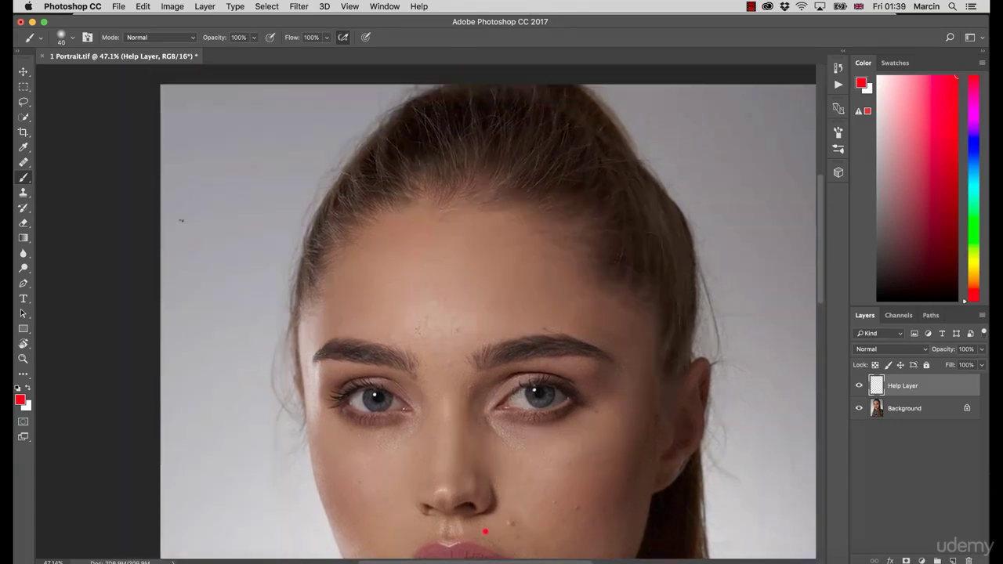
- Reduce the brush to 30 px and handwrite '1. Spots' in red at the canvas's top-left
{"action": "key", "text": "bracketleft"}
{"action": "left_click_drag", "start_coordinate": [173, 115], "coordinate": [181, 142]}
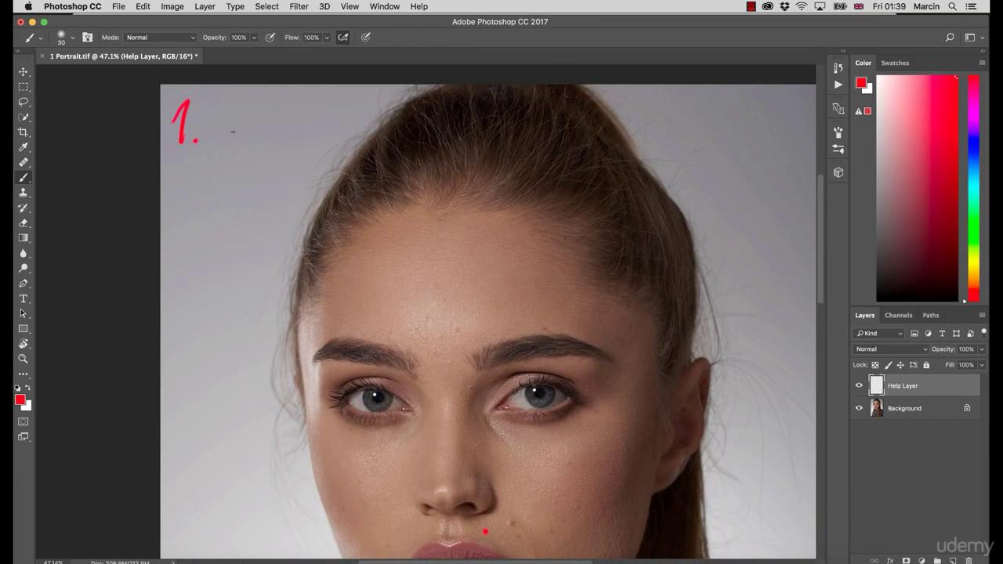
{"action": "left_click_drag", "start_coordinate": [230, 110], "coordinate": [214, 146]}
{"action": "mouse_move", "coordinate": [237, 127]}
{"action": "left_mouse_down"}
{"action": "mouse_move", "coordinate": [238, 161]}
{"action": "mouse_move", "coordinate": [239, 146]}
{"action": "left_mouse_up"}
{"action": "mouse_move", "coordinate": [271, 133]}
{"action": "left_mouse_down"}
{"action": "mouse_move", "coordinate": [264, 146]}
{"action": "mouse_move", "coordinate": [276, 132]}
{"action": "left_mouse_up"}
{"action": "mouse_move", "coordinate": [290, 111]}
{"action": "left_mouse_down"}
{"action": "mouse_move", "coordinate": [287, 135]}
{"action": "mouse_move", "coordinate": [292, 125]}
{"action": "mouse_move", "coordinate": [303, 145]}
{"action": "left_mouse_up"}
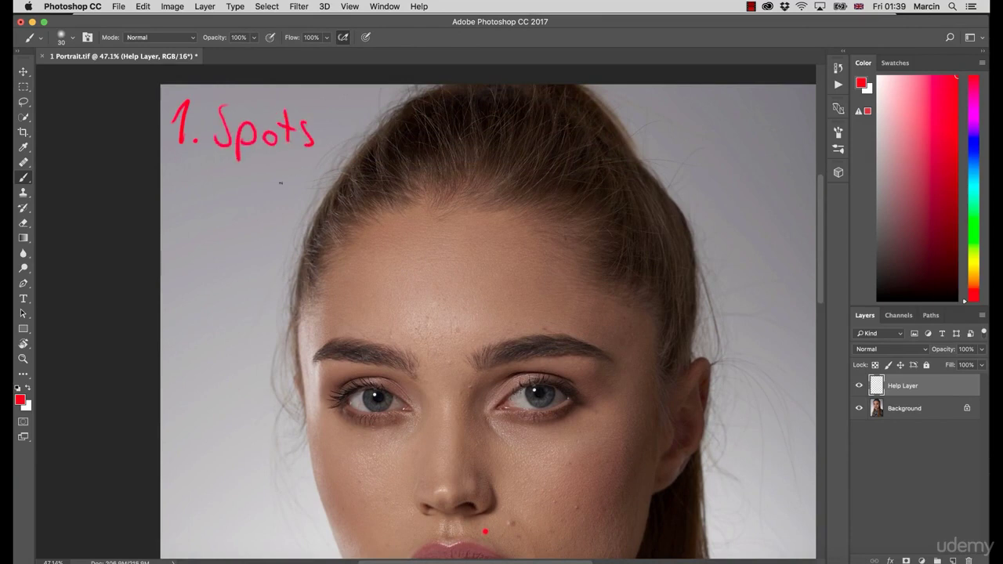
{"action": "scroll", "coordinate": [280, 182], "scroll_direction": "down", "scroll_amount": 5}
{"action": "scroll", "coordinate": [280, 182], "scroll_direction": "right", "scroll_amount": 2}
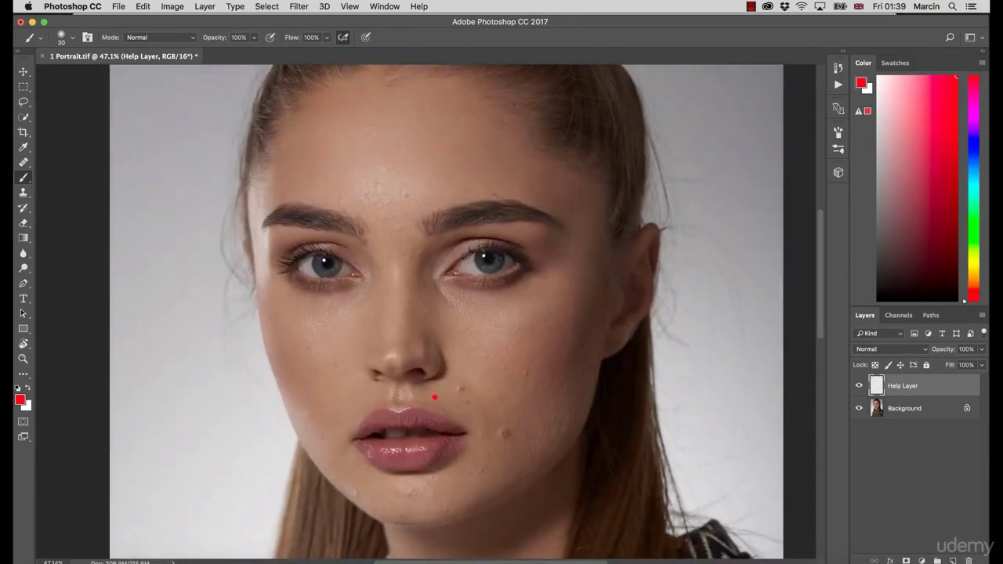
- Erase the red dot beside the upper lip with an enlarged Eraser, then return to a slightly smaller Brush
{"action": "left_click_drag", "start_coordinate": [402, 346], "coordinate": [423, 399]}
{"action": "key", "text": "e"}
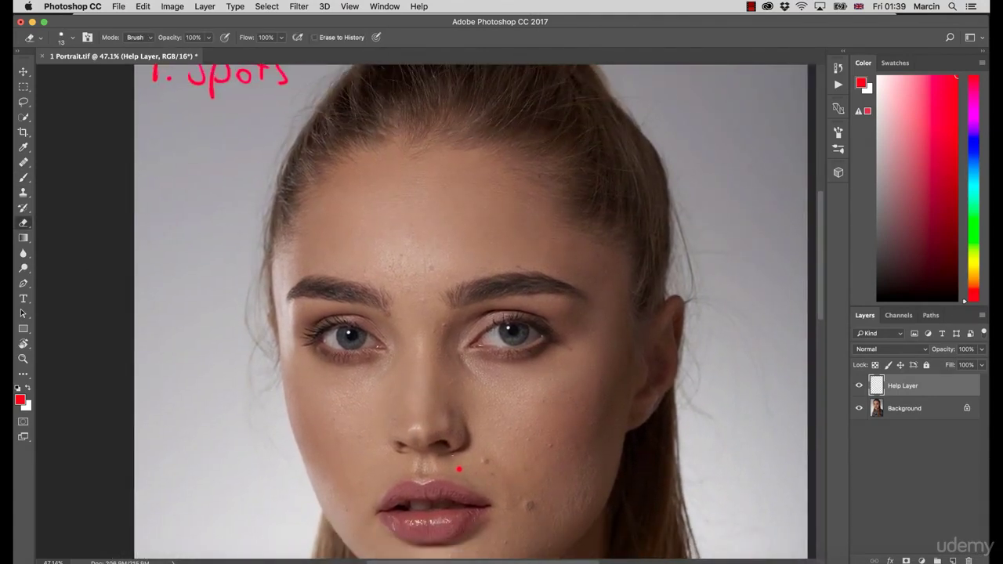
{"action": "key", "text": "bracketright"}
{"action": "key", "text": "bracketright"}
{"action": "key", "text": "bracketright"}
{"action": "key", "text": "bracketright"}
{"action": "key", "text": "bracketright"}
{"action": "key", "text": "bracketright"}
{"action": "key", "text": "bracketright"}
{"action": "key", "text": "bracketright"}
{"action": "key", "text": "bracketright"}
{"action": "key", "text": "bracketright"}
{"action": "left_click", "coordinate": [460, 469]}
{"action": "key", "text": "b"}
{"action": "scroll", "coordinate": [354, 357], "scroll_direction": "down", "scroll_amount": 1}
{"action": "scroll", "coordinate": [354, 356], "scroll_direction": "down", "scroll_amount": 5}
{"action": "scroll", "coordinate": [354, 357], "scroll_direction": "right", "scroll_amount": 2}
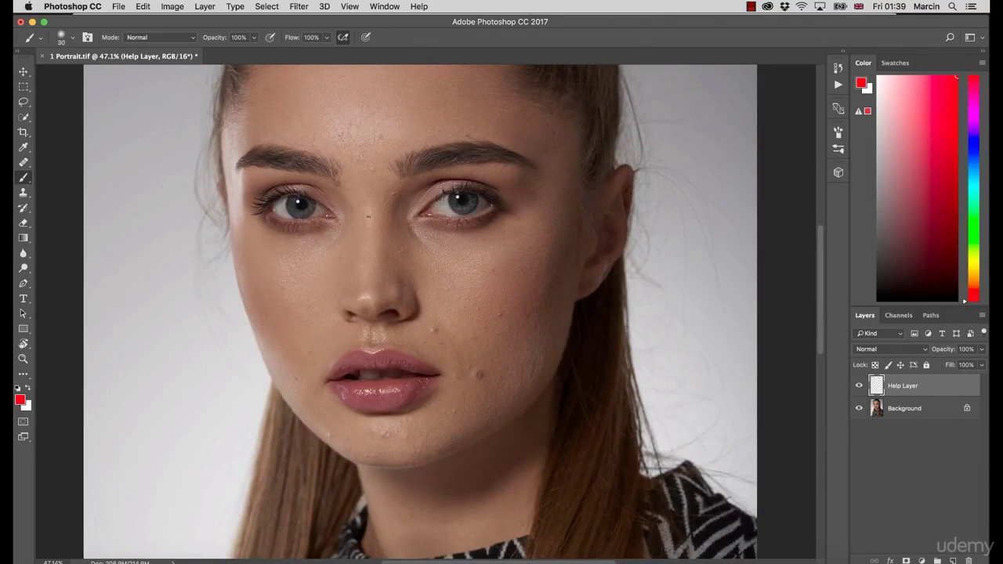
{"action": "key", "text": "bracketleft"}
- Tick the spots on the forehead, the cheek near the mouth, the chin and the right cheek in red
{"action": "left_click_drag", "start_coordinate": [368, 163], "coordinate": [378, 172]}
{"action": "mouse_move", "coordinate": [375, 130]}
{"action": "left_mouse_down"}
{"action": "mouse_move", "coordinate": [384, 141]}
{"action": "mouse_move", "coordinate": [384, 130]}
{"action": "mouse_move", "coordinate": [356, 130]}
{"action": "mouse_move", "coordinate": [346, 146]}
{"action": "left_mouse_up"}
{"action": "left_click_drag", "start_coordinate": [431, 130], "coordinate": [445, 132]}
{"action": "mouse_move", "coordinate": [305, 345]}
{"action": "left_mouse_down"}
{"action": "mouse_move", "coordinate": [315, 355]}
{"action": "mouse_move", "coordinate": [305, 373]}
{"action": "left_mouse_up"}
{"action": "mouse_move", "coordinate": [324, 433]}
{"action": "left_mouse_down"}
{"action": "mouse_move", "coordinate": [408, 441]}
{"action": "mouse_move", "coordinate": [412, 419]}
{"action": "left_mouse_up"}
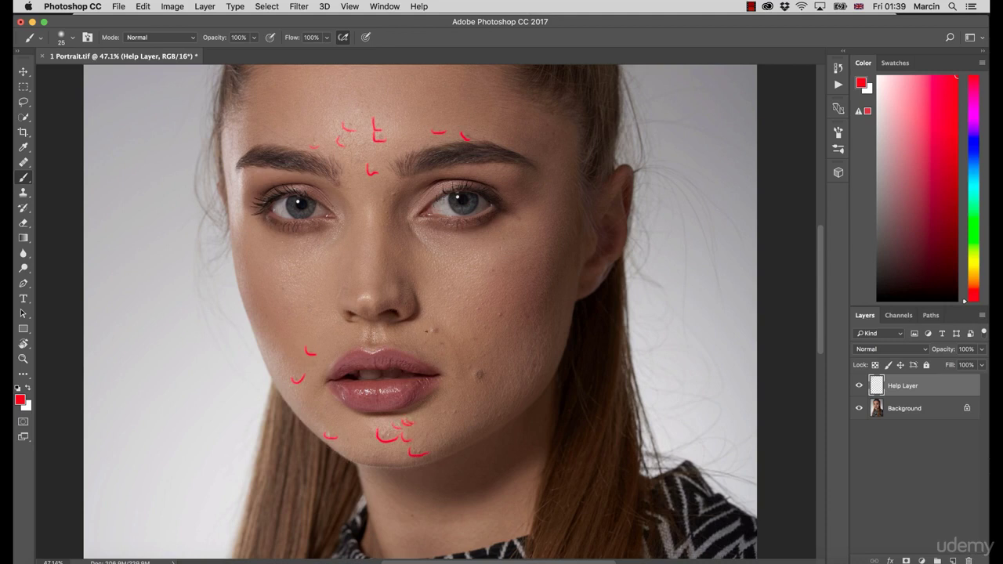
{"action": "left_click_drag", "start_coordinate": [425, 325], "coordinate": [436, 336]}
{"action": "mouse_move", "coordinate": [471, 308]}
{"action": "left_mouse_down"}
{"action": "mouse_move", "coordinate": [483, 310]}
{"action": "mouse_move", "coordinate": [460, 298]}
{"action": "mouse_move", "coordinate": [483, 300]}
{"action": "mouse_move", "coordinate": [505, 320]}
{"action": "left_mouse_up"}
{"action": "left_click_drag", "start_coordinate": [495, 241], "coordinate": [499, 252]}
- Pan across the chin, sweater, forehead and hair to review the marked spots
{"action": "left_click_drag", "start_coordinate": [472, 456], "coordinate": [475, 415]}
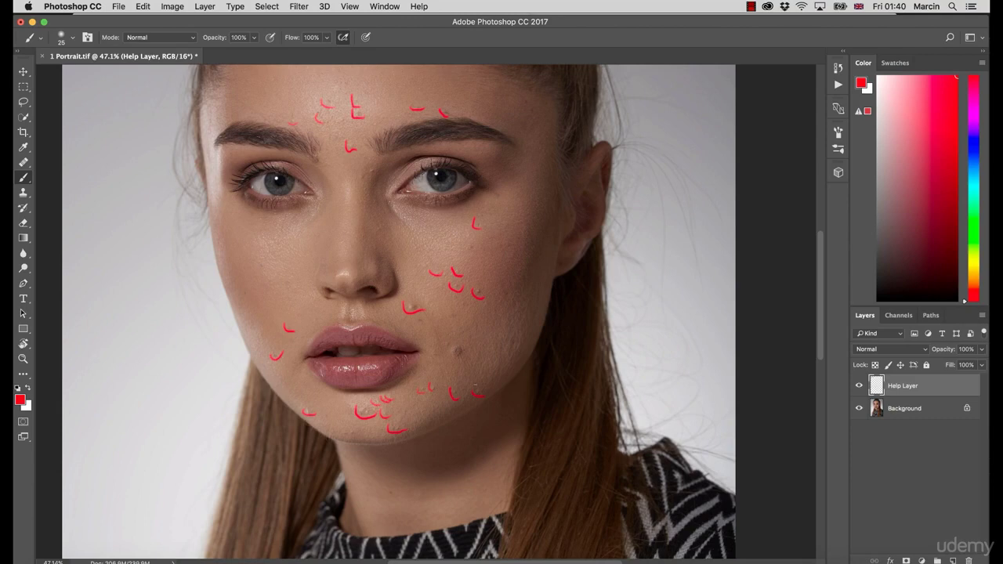
{"action": "left_click_drag", "start_coordinate": [415, 217], "coordinate": [410, 390]}
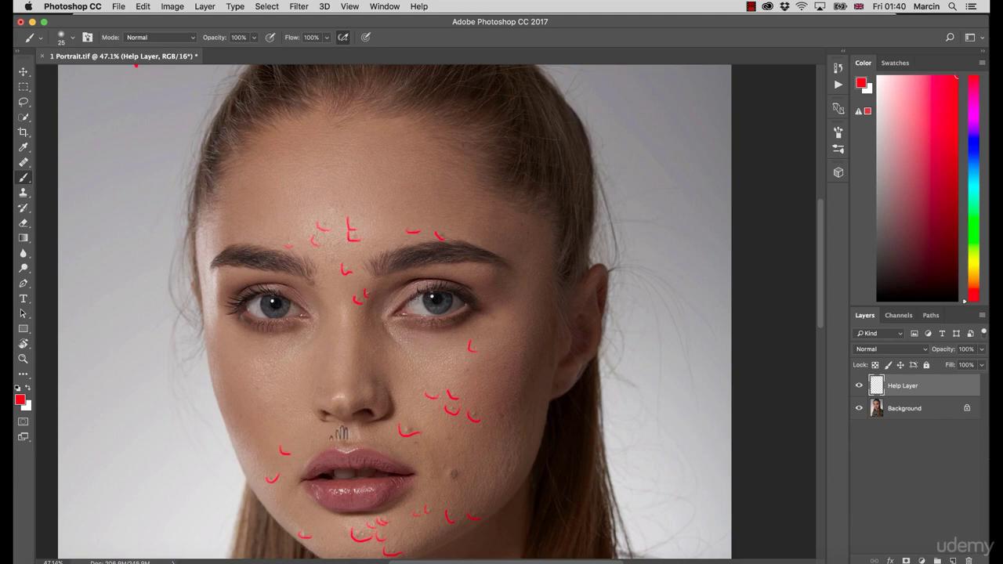
{"action": "scroll", "coordinate": [341, 422], "scroll_direction": "down", "scroll_amount": 5}
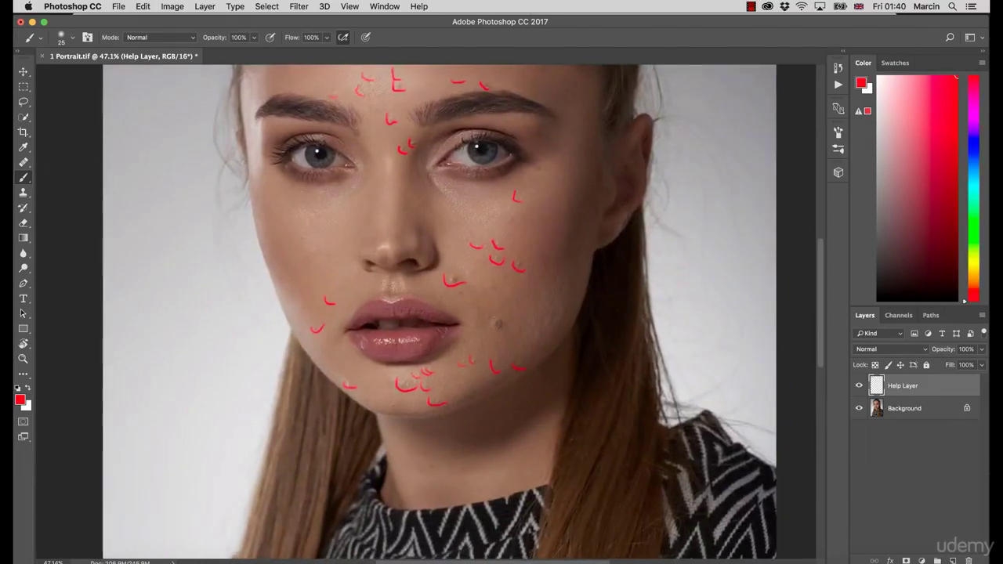
{"action": "scroll", "coordinate": [316, 226], "scroll_direction": "up", "scroll_amount": 5}
{"action": "scroll", "coordinate": [316, 227], "scroll_direction": "left", "scroll_amount": 3}
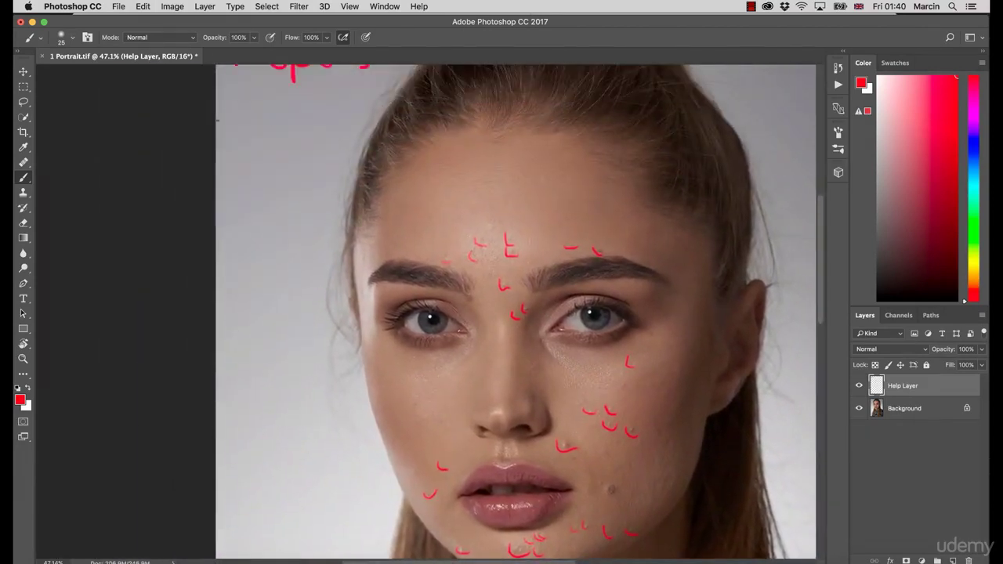
{"action": "scroll", "coordinate": [257, 190], "scroll_direction": "up", "scroll_amount": 2}
{"action": "scroll", "coordinate": [258, 190], "scroll_direction": "left", "scroll_amount": 1}
- Brush '2. Moles' under '1. Spots', then undo a trial red tick over the cheek mole
{"action": "mouse_move", "coordinate": [247, 152]}
{"action": "left_mouse_down"}
{"action": "mouse_move", "coordinate": [265, 173]}
{"action": "mouse_move", "coordinate": [304, 151]}
{"action": "mouse_move", "coordinate": [307, 163]}
{"action": "mouse_move", "coordinate": [341, 179]}
{"action": "left_mouse_up"}
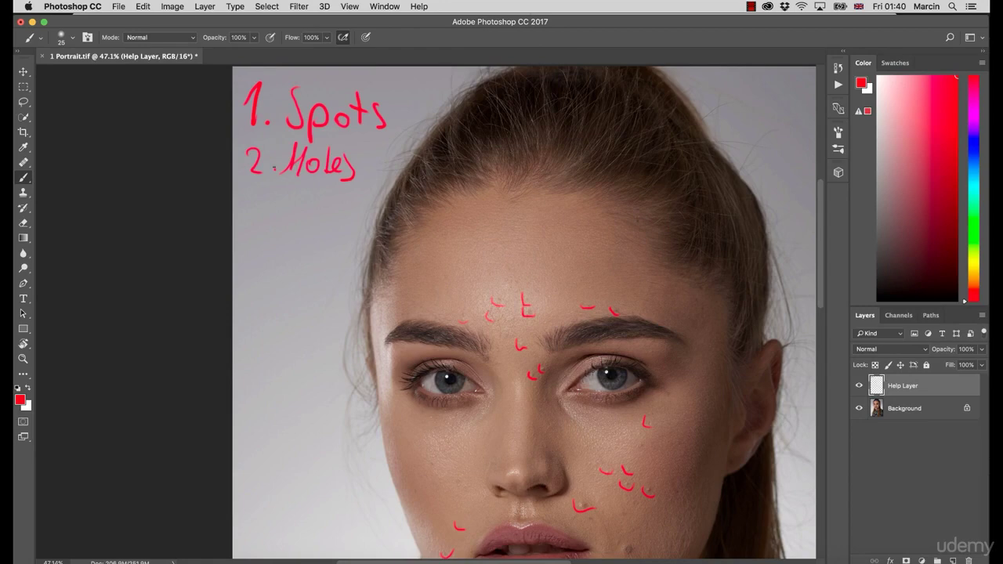
{"action": "left_click_drag", "start_coordinate": [404, 298], "coordinate": [292, 110]}
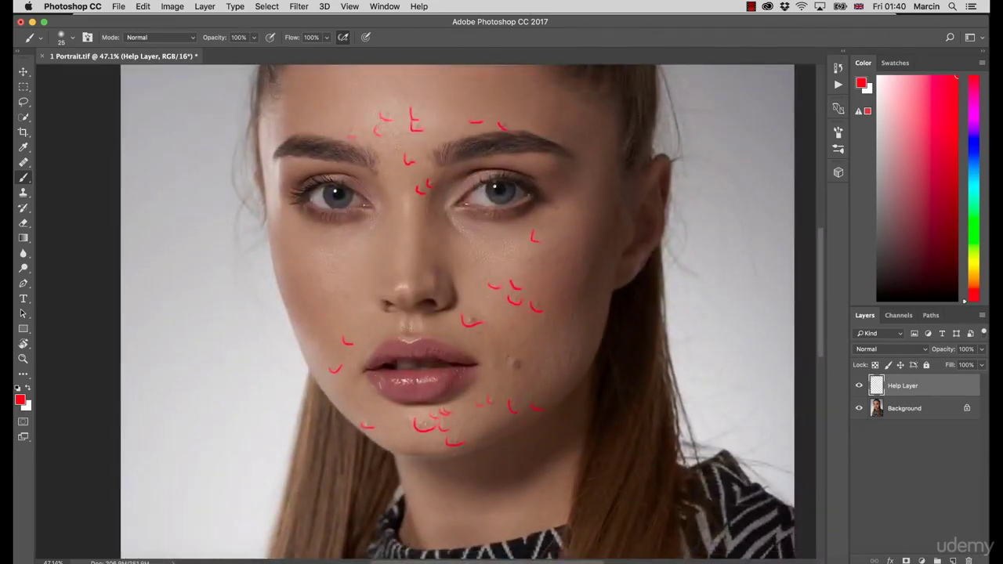
{"action": "mouse_move", "coordinate": [509, 361]}
{"action": "left_mouse_down"}
{"action": "mouse_move", "coordinate": [517, 372]}
{"action": "mouse_move", "coordinate": [532, 360]}
{"action": "left_mouse_up"}
{"action": "left_click_drag", "start_coordinate": [480, 422], "coordinate": [394, 329]}
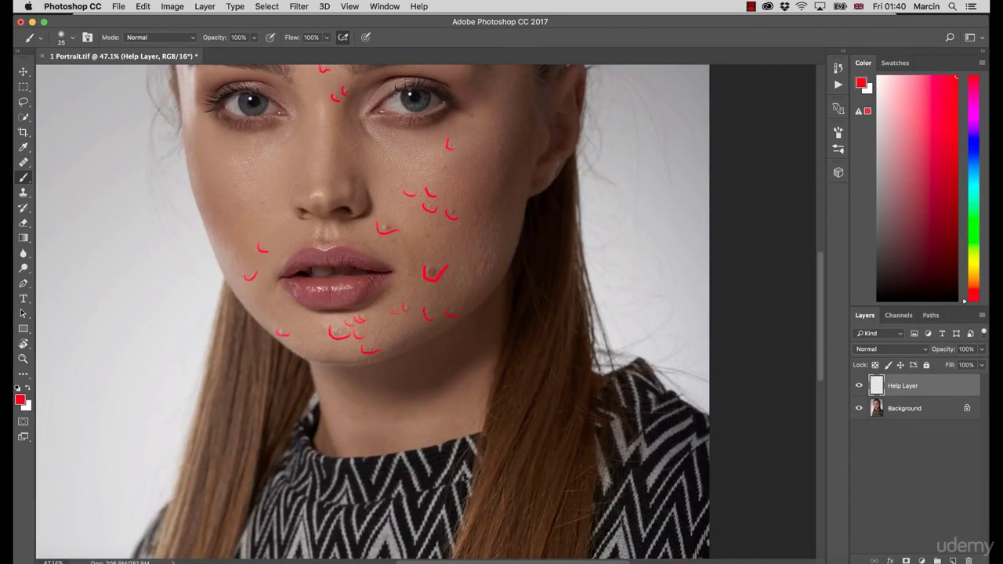
{"action": "key", "text": "super+z"}
- Switch the foreground colour to blue (0600ff) and circle the cheek mole
{"action": "left_click", "coordinate": [20, 399]}
{"action": "left_click", "coordinate": [510, 235]}
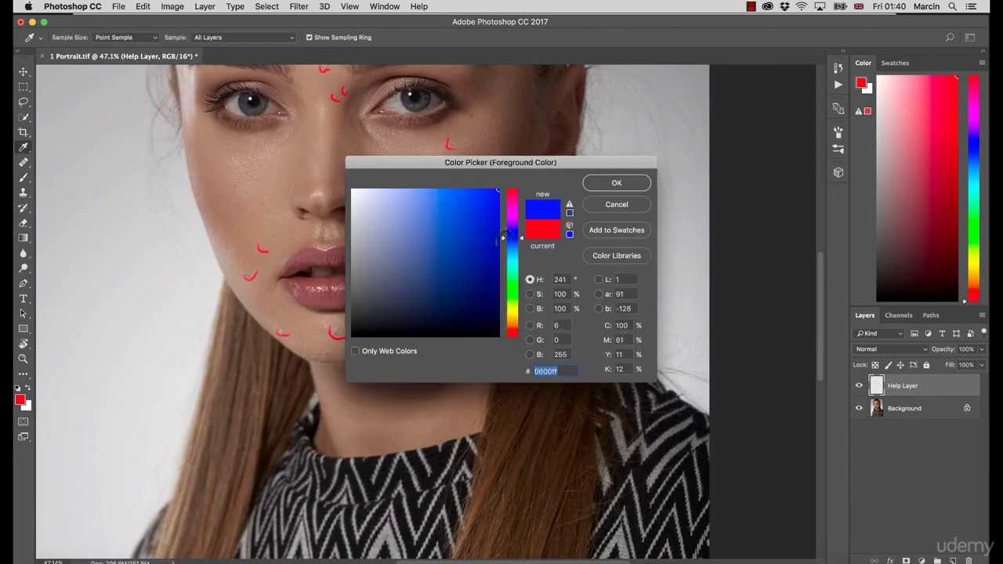
{"action": "left_click", "coordinate": [616, 183]}
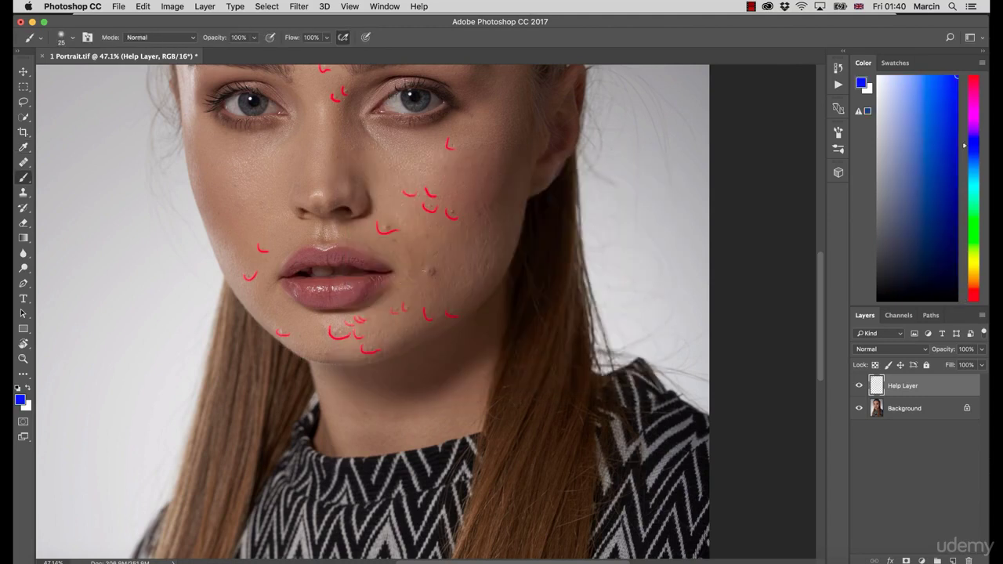
{"action": "mouse_move", "coordinate": [423, 278]}
{"action": "left_mouse_down"}
{"action": "mouse_move", "coordinate": [450, 266]}
{"action": "mouse_move", "coordinate": [421, 273]}
{"action": "mouse_move", "coordinate": [435, 251]}
{"action": "left_mouse_up"}
- Undo a stray stroke, set the foreground back to red, and loop the spot beside the inner eyebrow
{"action": "left_click_drag", "start_coordinate": [347, 133], "coordinate": [309, 294]}
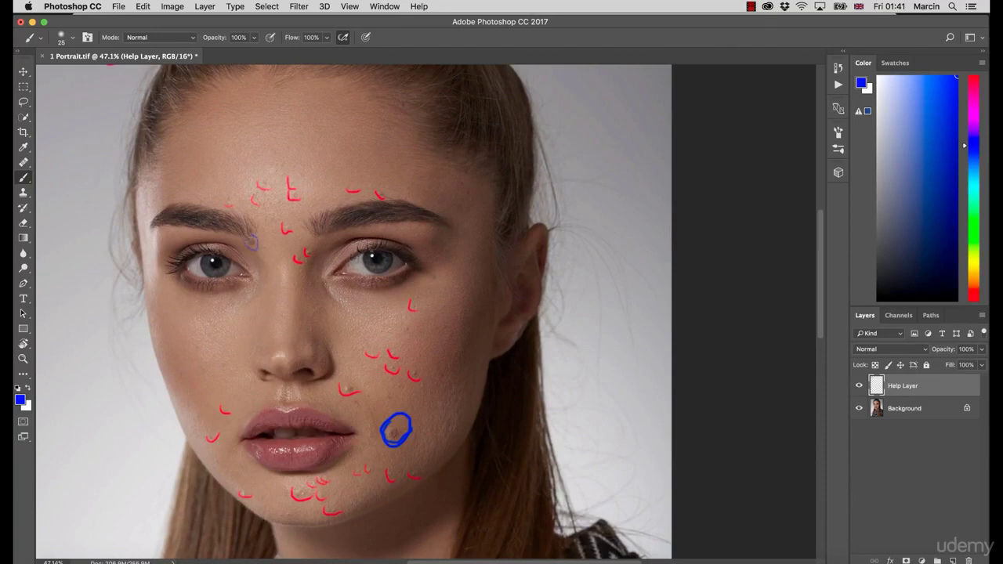
{"action": "key", "text": "super+z"}
{"action": "left_click", "coordinate": [20, 400]}
{"action": "left_click_drag", "start_coordinate": [511, 210], "coordinate": [510, 191]}
{"action": "key", "text": "Return"}
{"action": "left_click_drag", "start_coordinate": [246, 245], "coordinate": [252, 233]}
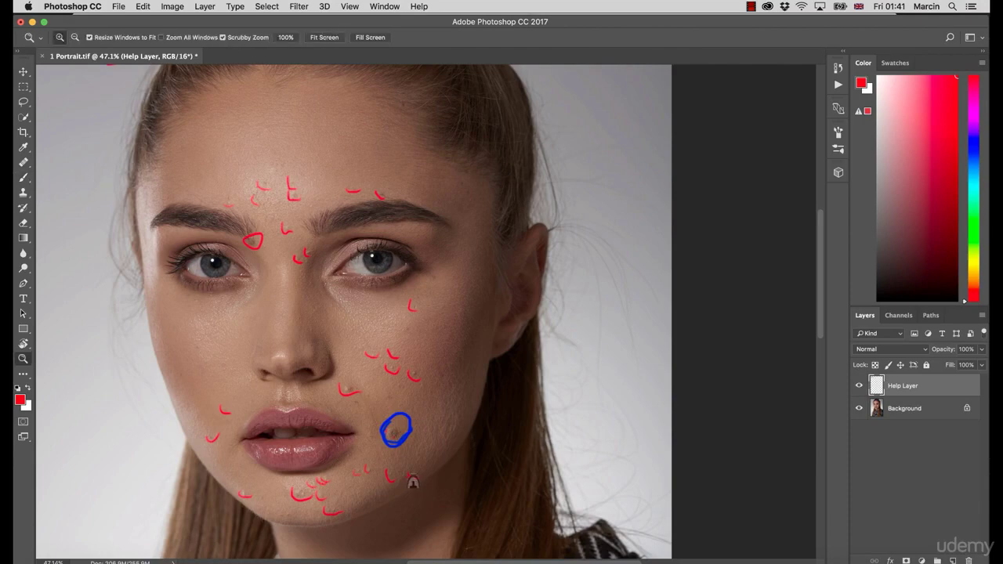
- Zoom out to show the notes and face, then handwrite '3. Hair' below the checklist
{"action": "left_click_drag", "start_coordinate": [409, 477], "coordinate": [371, 475]}
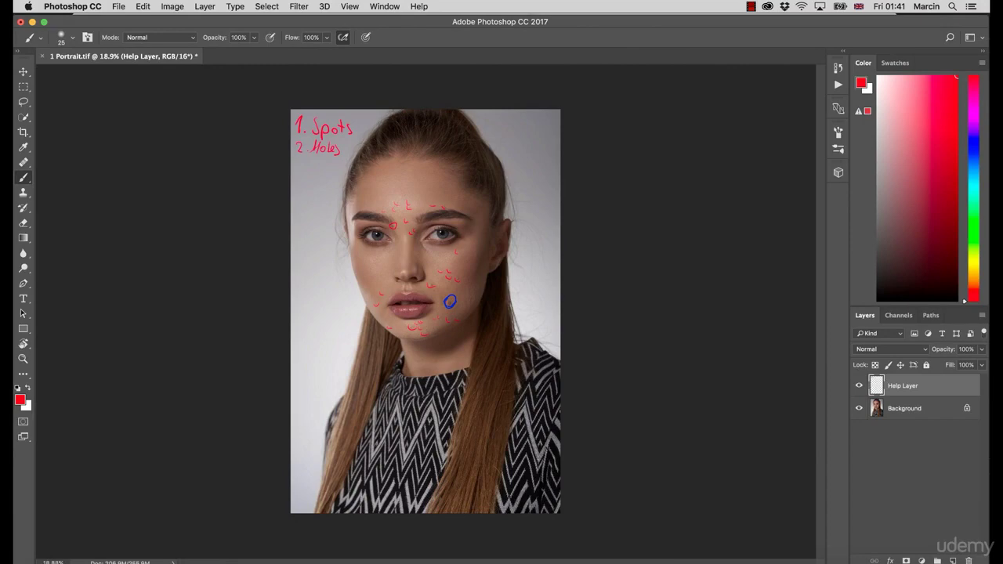
{"action": "key", "text": "z"}
{"action": "left_click_drag", "start_coordinate": [432, 287], "coordinate": [493, 301]}
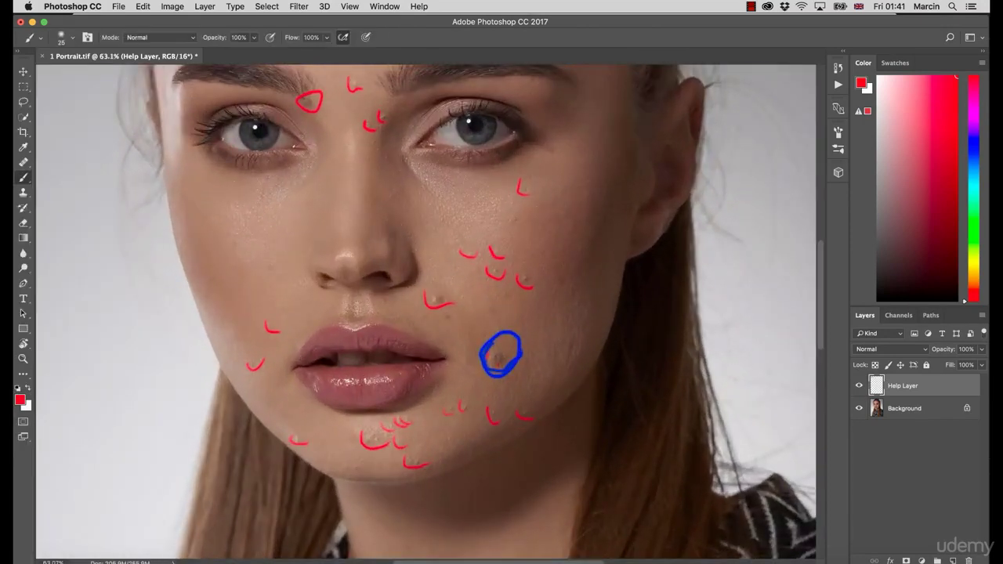
{"action": "key", "text": "z"}
{"action": "left_click_drag", "start_coordinate": [447, 385], "coordinate": [407, 385]}
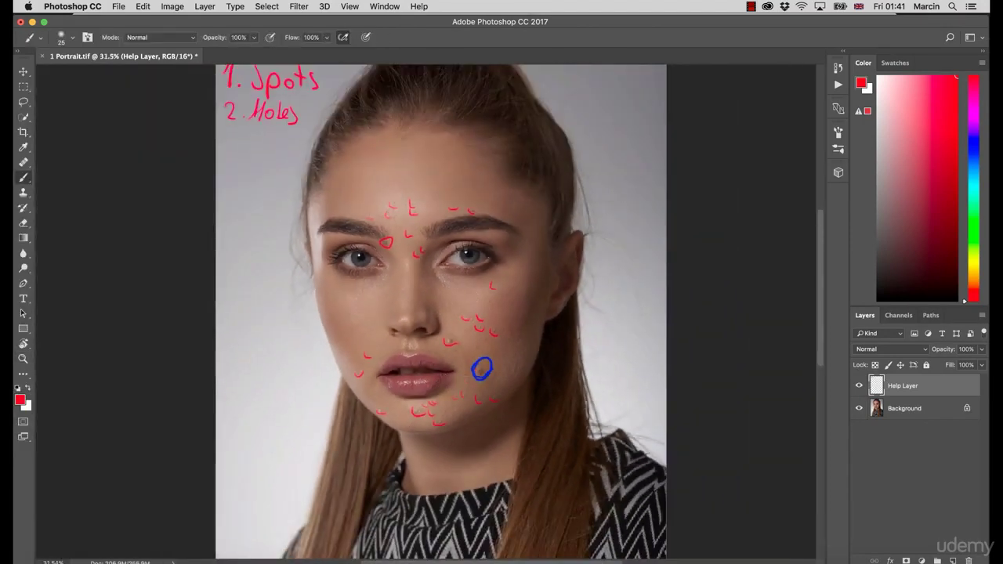
{"action": "mouse_move", "coordinate": [225, 135]}
{"action": "left_mouse_down"}
{"action": "mouse_move", "coordinate": [226, 154]}
{"action": "mouse_move", "coordinate": [258, 159]}
{"action": "left_mouse_up"}
{"action": "mouse_move", "coordinate": [263, 135]}
{"action": "left_mouse_down"}
{"action": "mouse_move", "coordinate": [265, 157]}
{"action": "mouse_move", "coordinate": [277, 155]}
{"action": "left_mouse_up"}
{"action": "mouse_move", "coordinate": [285, 143]}
{"action": "left_mouse_down"}
{"action": "mouse_move", "coordinate": [285, 155]}
{"action": "mouse_move", "coordinate": [305, 139]}
{"action": "left_mouse_up"}
- Zoom in to about 119% on the cheek and paint short red dashes over the hair right of the mole
{"action": "left_click_drag", "start_coordinate": [458, 387], "coordinate": [541, 388]}
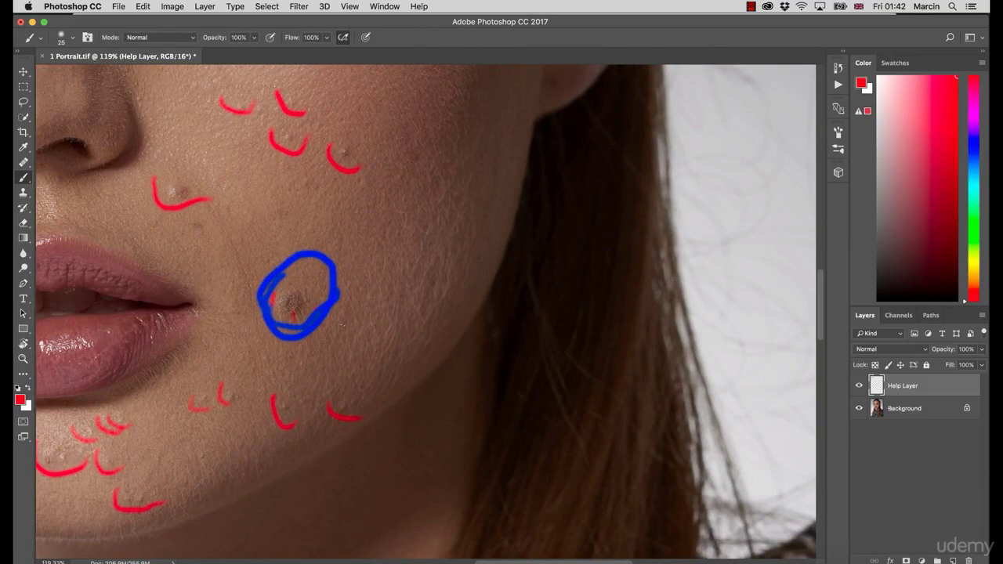
{"action": "left_click_drag", "start_coordinate": [334, 321], "coordinate": [345, 351]}
{"action": "left_click_drag", "start_coordinate": [357, 279], "coordinate": [364, 301]}
{"action": "left_click_drag", "start_coordinate": [370, 265], "coordinate": [390, 343]}
{"action": "left_click_drag", "start_coordinate": [400, 282], "coordinate": [402, 294]}
{"action": "mouse_move", "coordinate": [384, 219]}
{"action": "left_mouse_down"}
{"action": "mouse_move", "coordinate": [379, 246]}
{"action": "mouse_move", "coordinate": [422, 258]}
{"action": "left_mouse_up"}
{"action": "left_click_drag", "start_coordinate": [420, 279], "coordinate": [424, 292]}
{"action": "mouse_move", "coordinate": [415, 191]}
{"action": "left_mouse_down"}
{"action": "mouse_move", "coordinate": [413, 217]}
{"action": "mouse_move", "coordinate": [394, 236]}
{"action": "left_mouse_up"}
{"action": "mouse_move", "coordinate": [427, 244]}
{"action": "left_mouse_down"}
{"action": "mouse_move", "coordinate": [435, 208]}
{"action": "mouse_move", "coordinate": [419, 258]}
{"action": "mouse_move", "coordinate": [442, 288]}
{"action": "left_mouse_up"}
- Extend the red hair dashes up the cheek, fill the gaps, and zoom back out to the whole face
{"action": "scroll", "coordinate": [430, 196], "scroll_direction": "up", "scroll_amount": 3}
{"action": "left_click_drag", "start_coordinate": [451, 231], "coordinate": [453, 252]}
{"action": "left_click_drag", "start_coordinate": [436, 229], "coordinate": [438, 245]}
{"action": "mouse_move", "coordinate": [459, 197]}
{"action": "left_mouse_down"}
{"action": "mouse_move", "coordinate": [461, 207]}
{"action": "mouse_move", "coordinate": [447, 185]}
{"action": "left_mouse_up"}
{"action": "left_click_drag", "start_coordinate": [460, 281], "coordinate": [455, 291]}
{"action": "left_click_drag", "start_coordinate": [443, 336], "coordinate": [433, 367]}
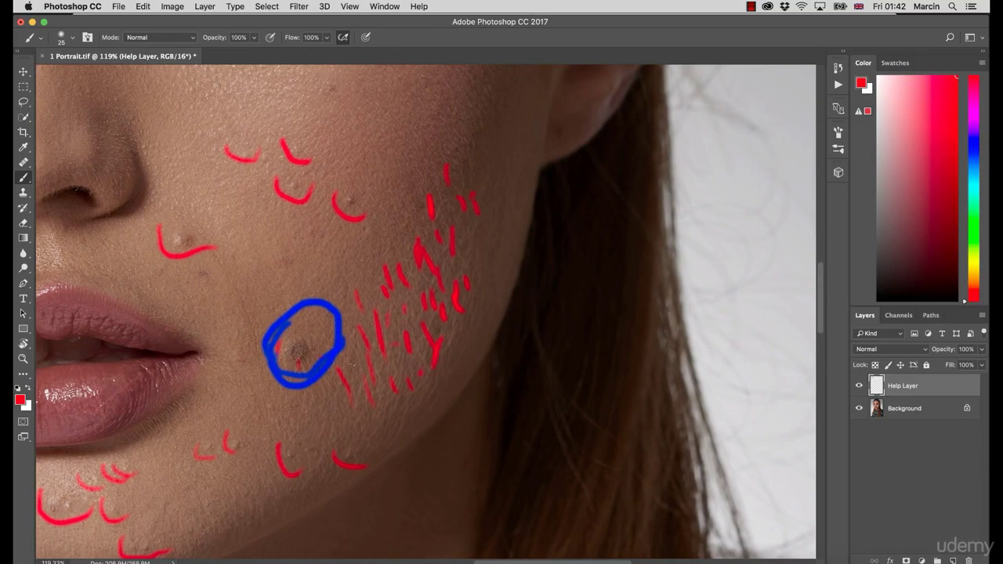
{"action": "left_click_drag", "start_coordinate": [345, 405], "coordinate": [401, 243]}
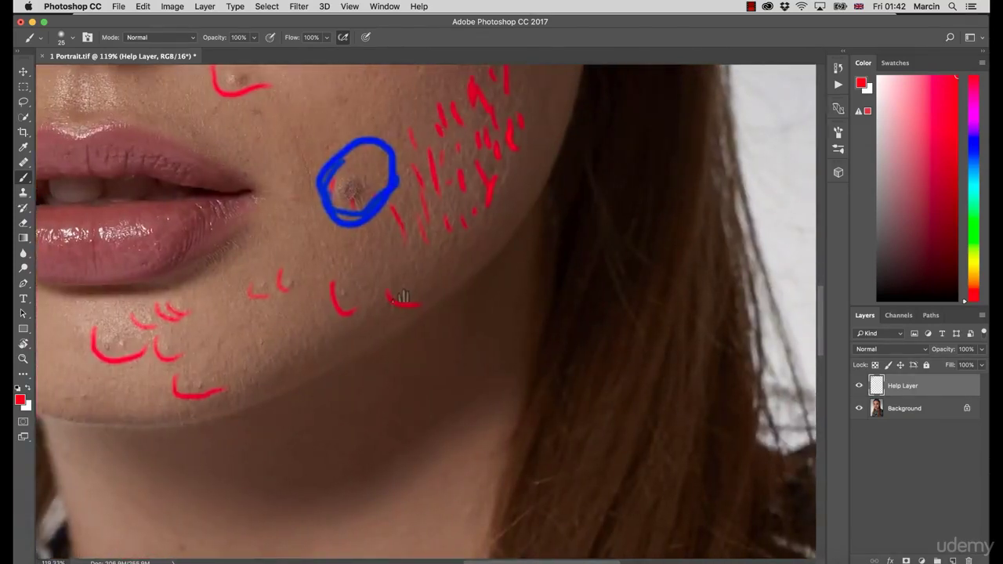
{"action": "left_click_drag", "start_coordinate": [401, 296], "coordinate": [354, 303]}
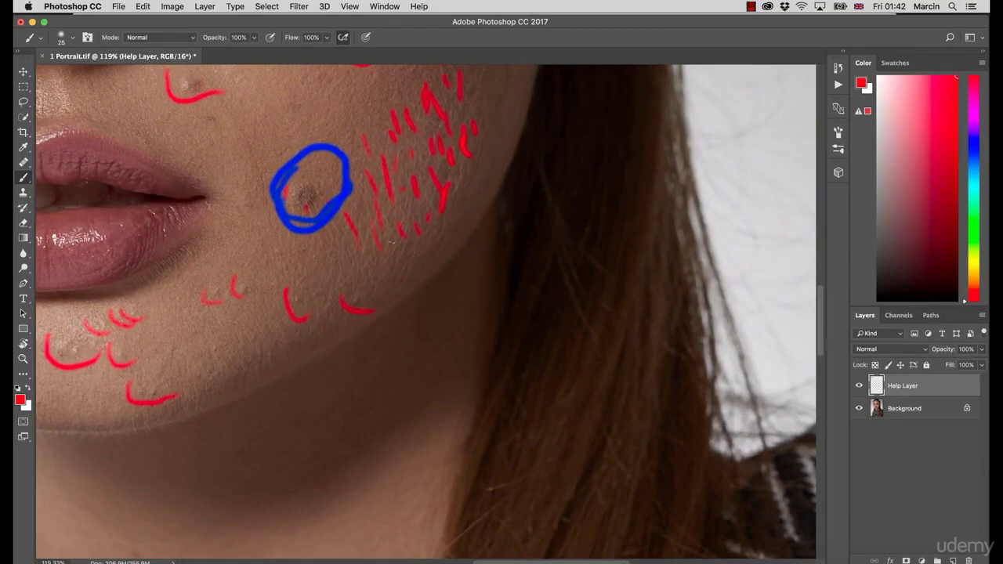
{"action": "left_click_drag", "start_coordinate": [416, 286], "coordinate": [394, 377]}
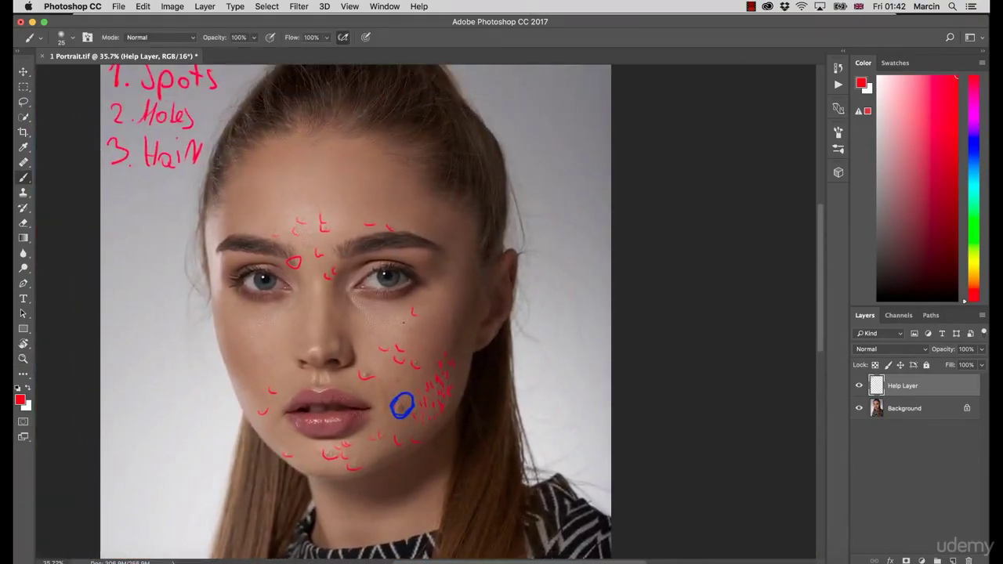
{"action": "key", "text": "z"}
{"action": "mouse_move", "coordinate": [362, 283]}
{"action": "left_mouse_down"}
{"action": "mouse_move", "coordinate": [434, 313]}
{"action": "mouse_move", "coordinate": [442, 305]}
{"action": "left_mouse_up"}
{"action": "key", "text": "b"}
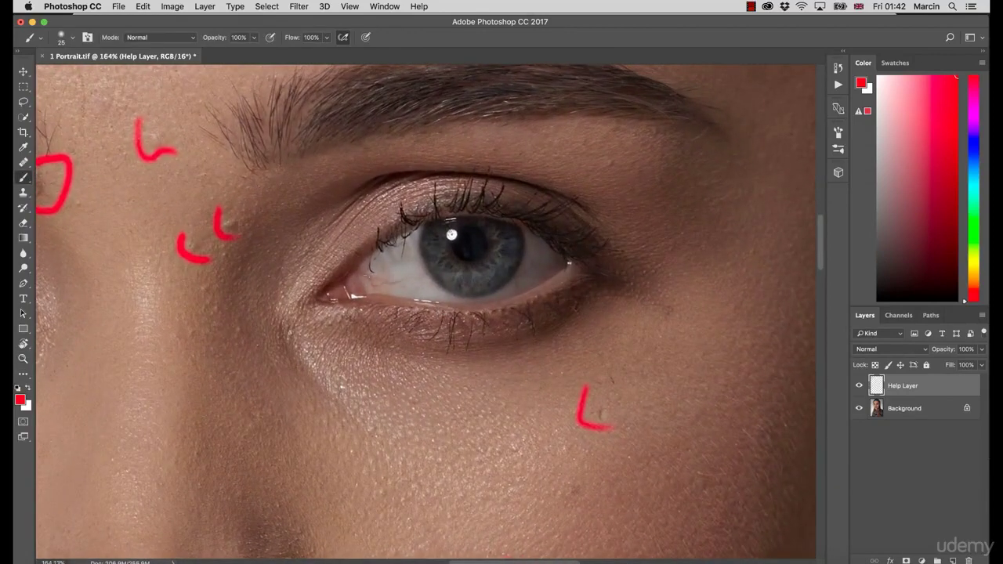
{"action": "left_click_drag", "start_coordinate": [145, 319], "coordinate": [421, 365]}
{"action": "key", "text": "z"}
{"action": "left_click_drag", "start_coordinate": [393, 233], "coordinate": [306, 233]}
{"action": "left_click_drag", "start_coordinate": [404, 256], "coordinate": [423, 256]}
{"action": "key", "text": "b"}
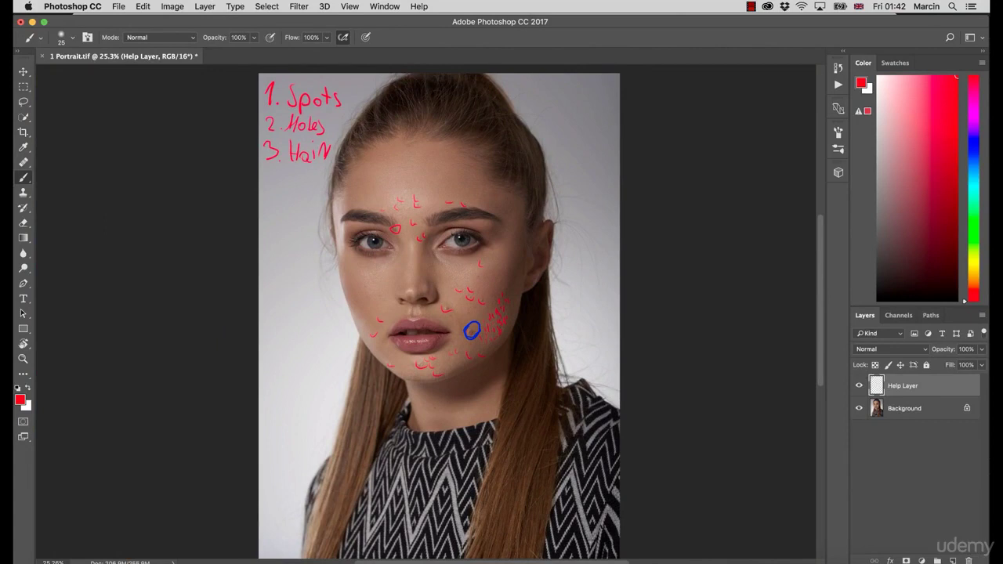
{"action": "scroll", "coordinate": [435, 313], "scroll_direction": "down", "scroll_amount": 5}
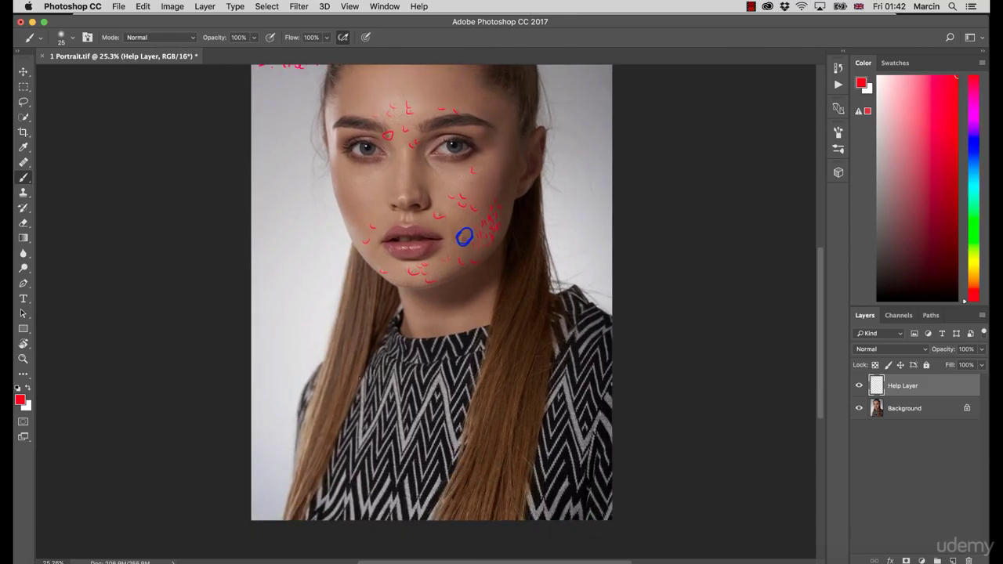
{"action": "scroll", "coordinate": [435, 313], "scroll_direction": "up", "scroll_amount": 5}
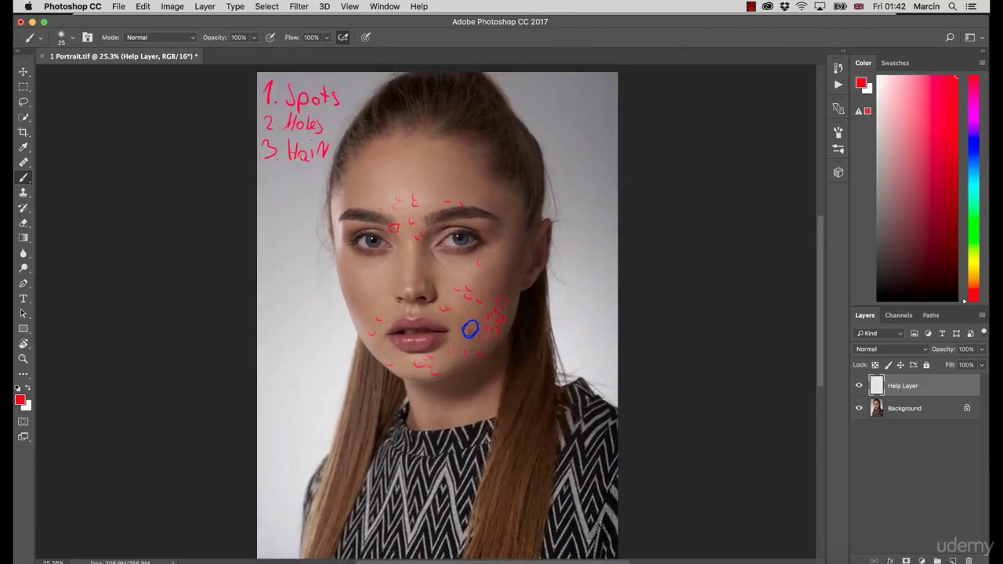